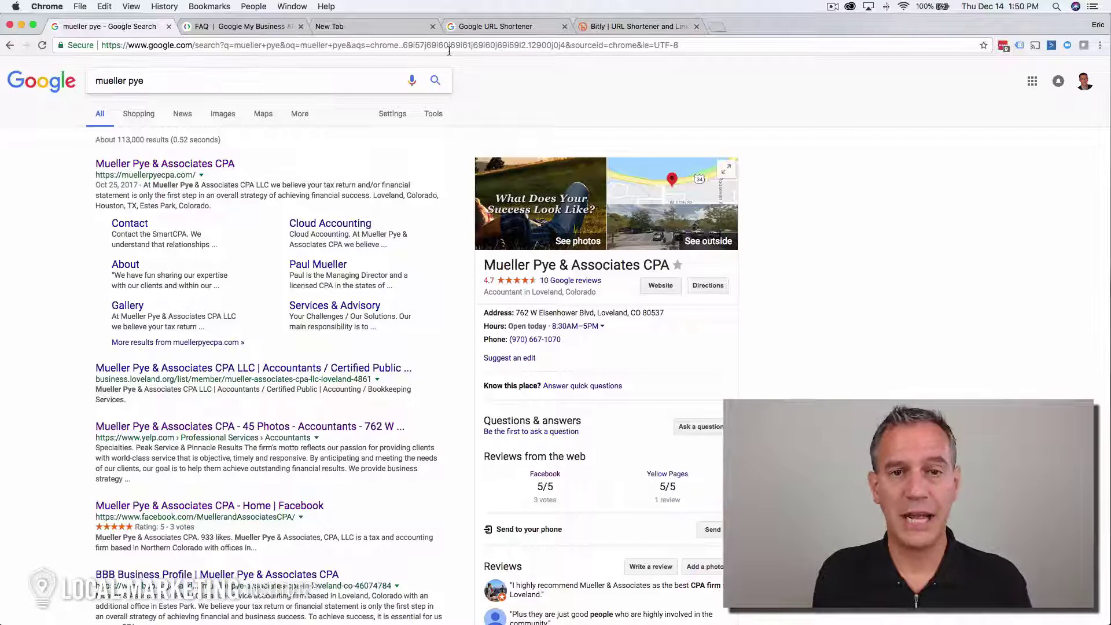
- Look up 'mueller pye' in the PlaceID Lookup Tool, choose the Loveland listing, and select its Place ID
click(236, 27)
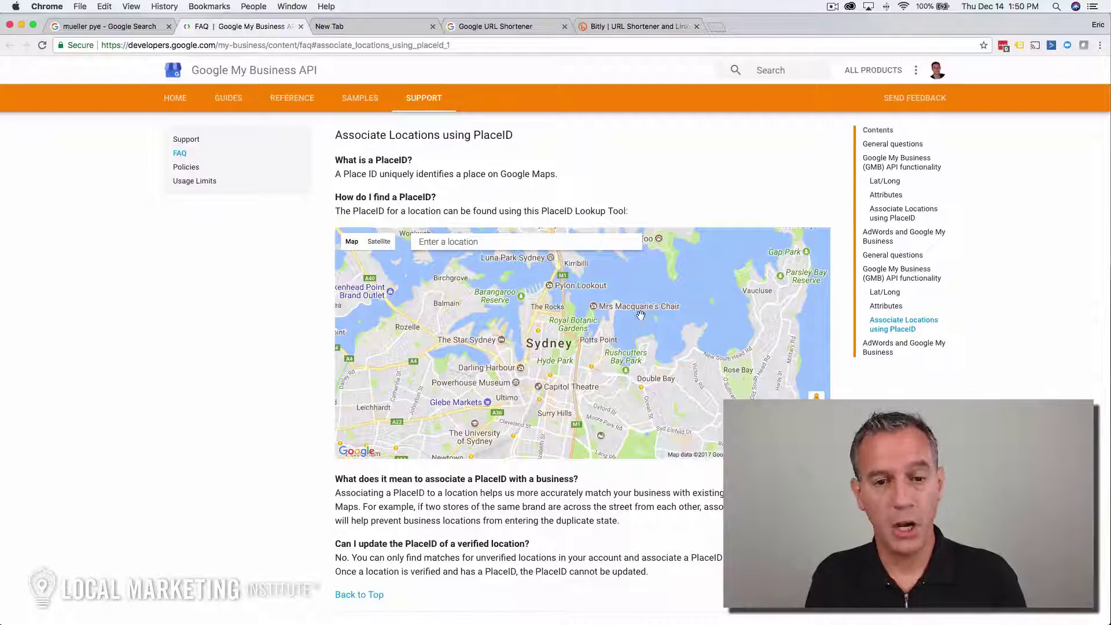
click(507, 243)
text(mueller pye)
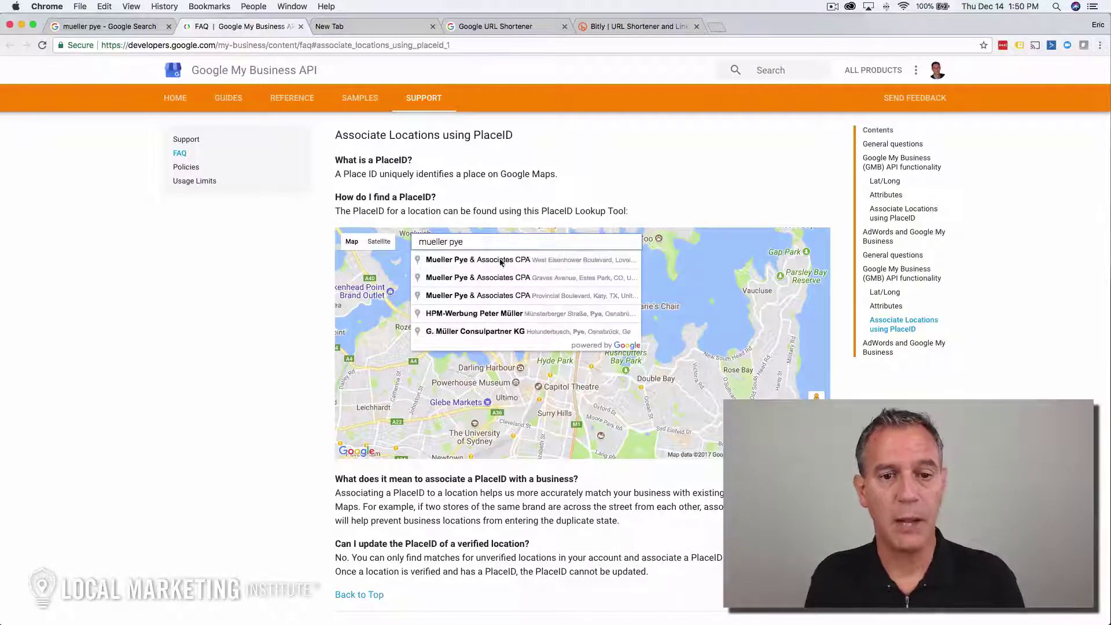
click(545, 262)
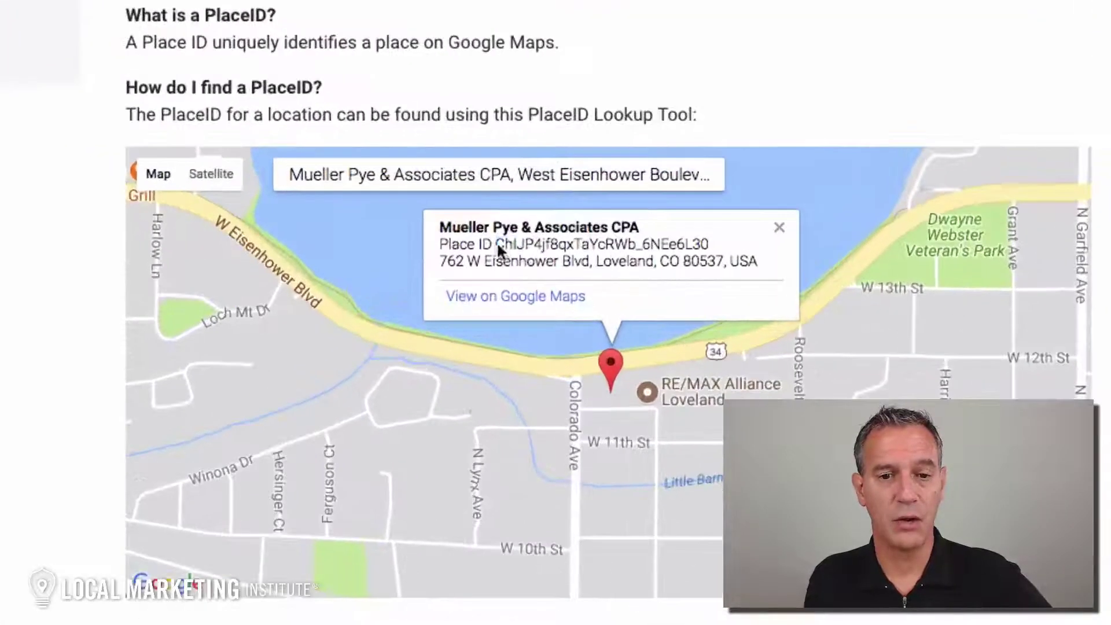
drag(523, 277, 634, 278)
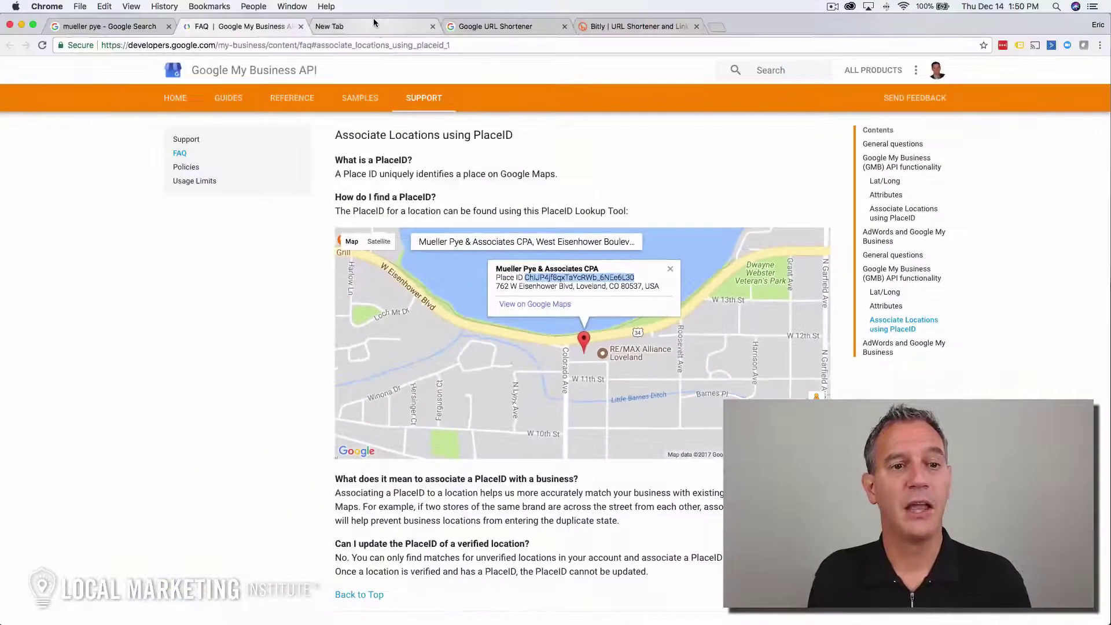
- In a new tab, load the writereview link with <place_id> replaced by the copied Place ID
key(super+t)
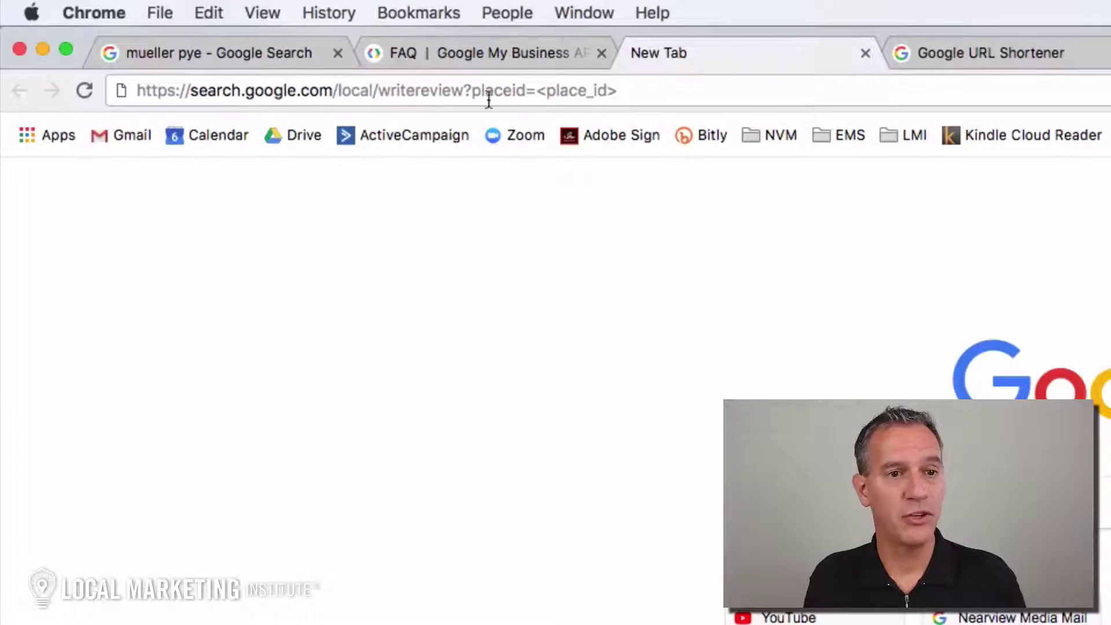
click(538, 91)
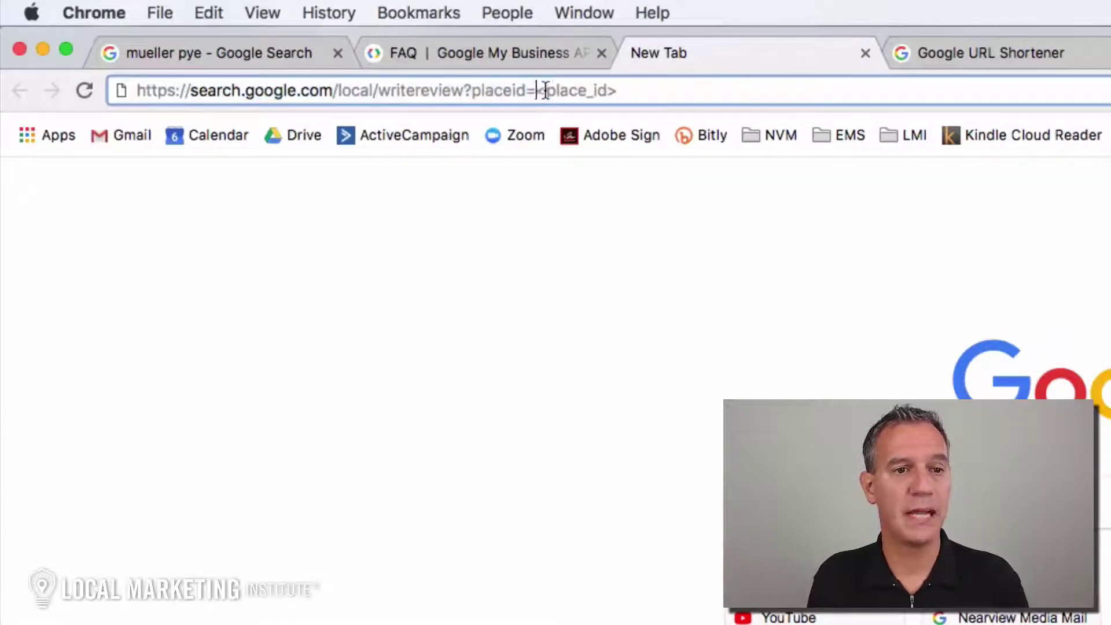
drag(539, 91, 629, 90)
text(ChIJP4jf8qxTaYcRWb_6NEe6L30)
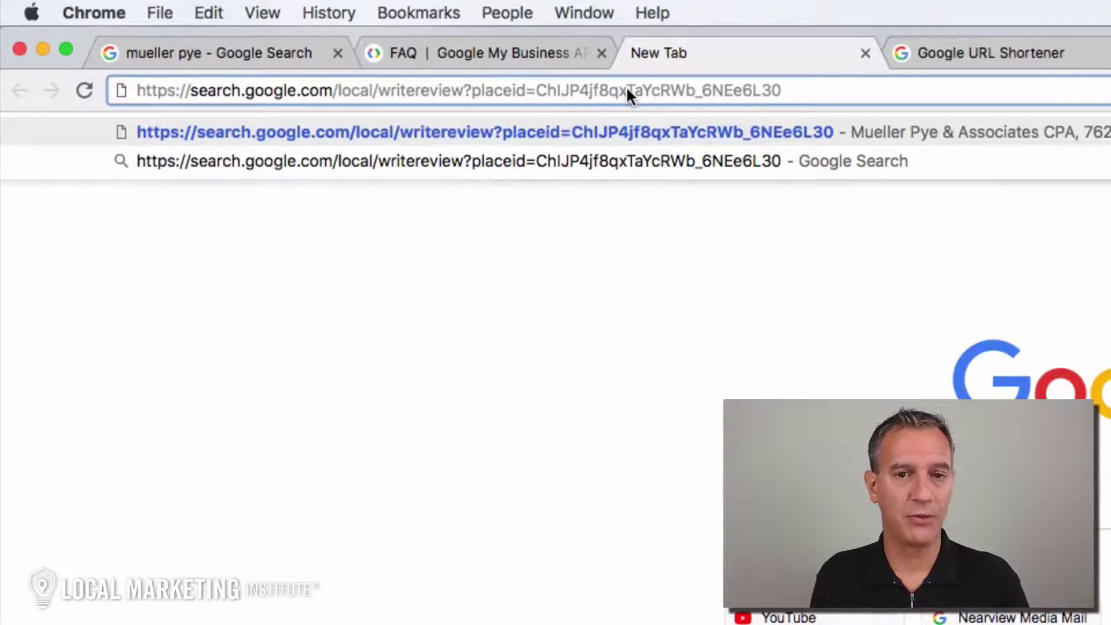
key(Return)
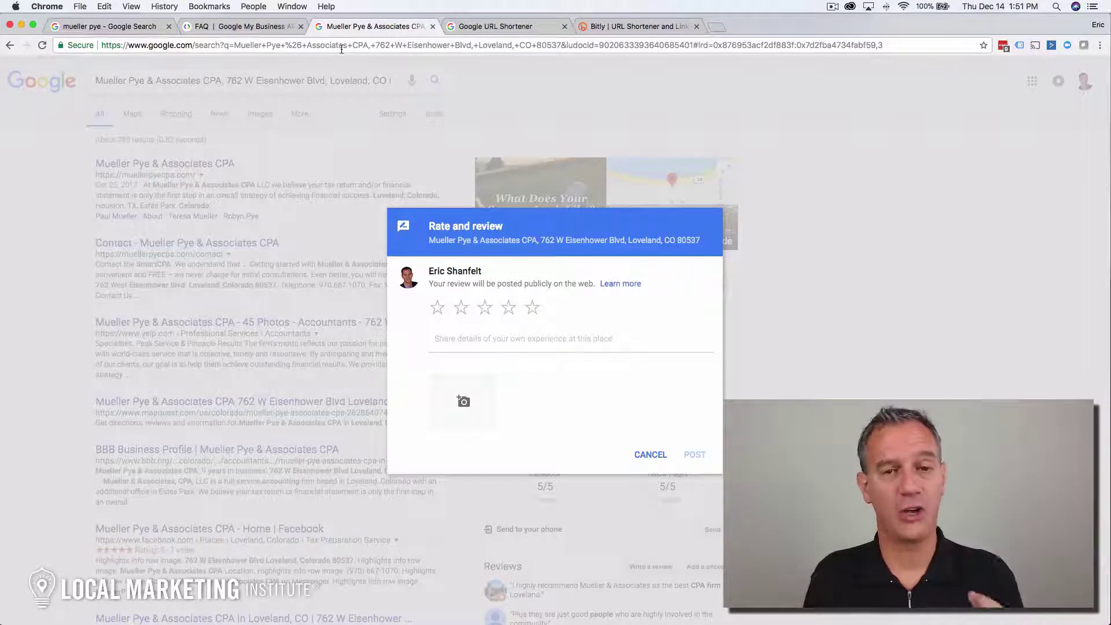
- Go from the Google URL Shortener tab to the Bitly tab showing earlier shortened review links
click(473, 28)
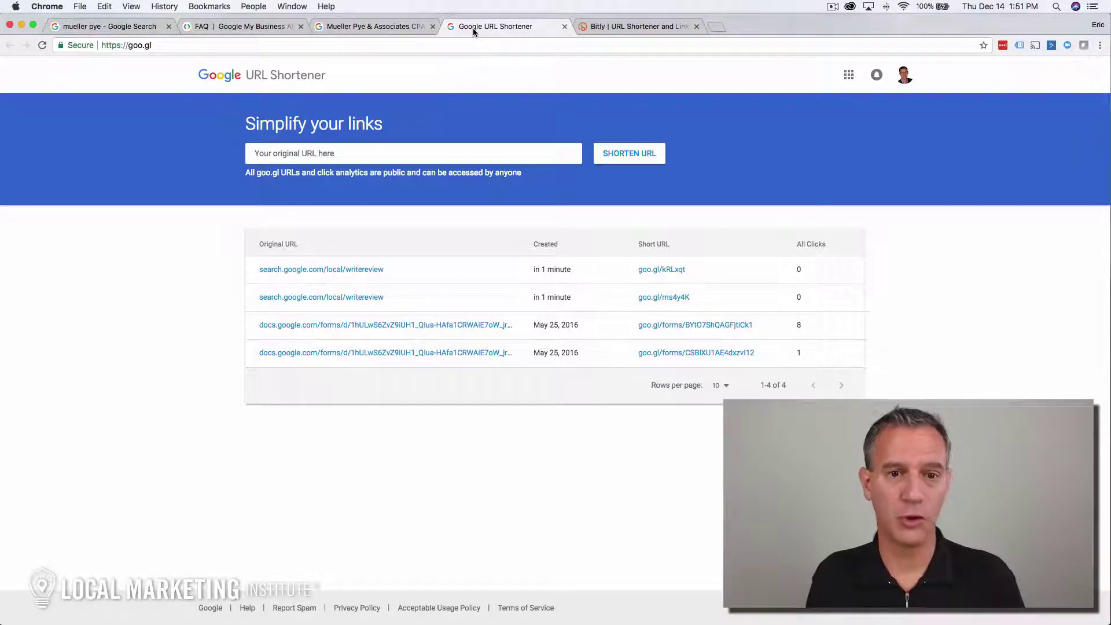
click(613, 26)
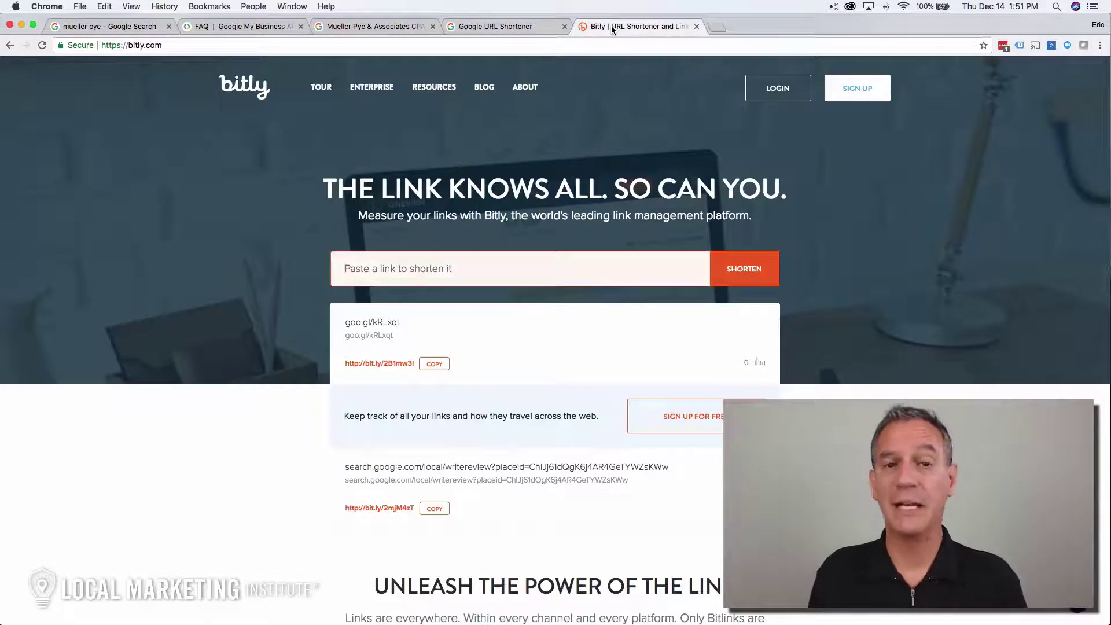